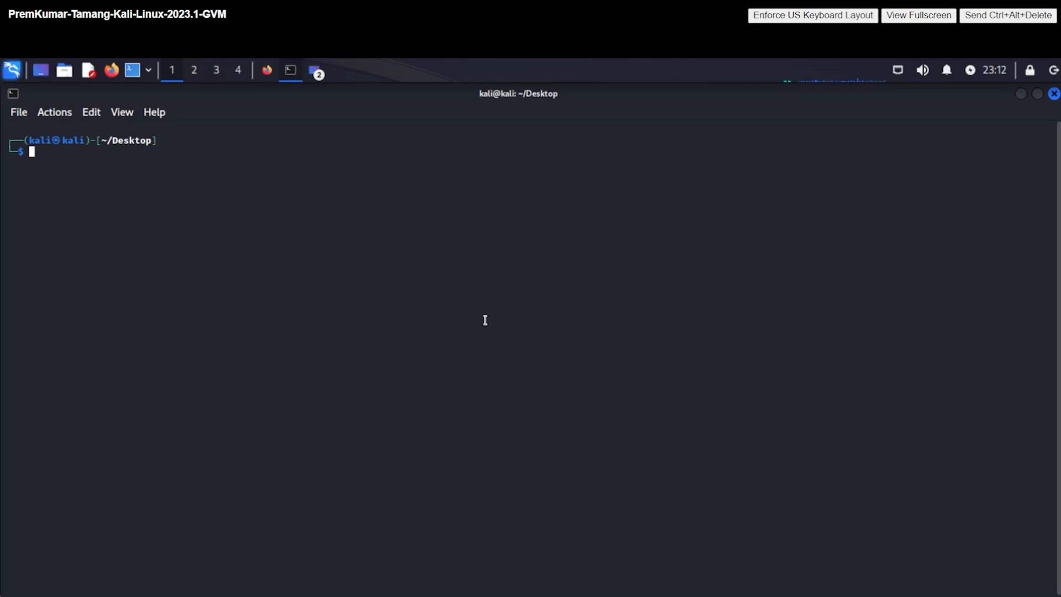
- Launch Stegosuite's graphical interface by running 'stegosuite gui' in the terminal
text(stegosuite gui)
key(Return)
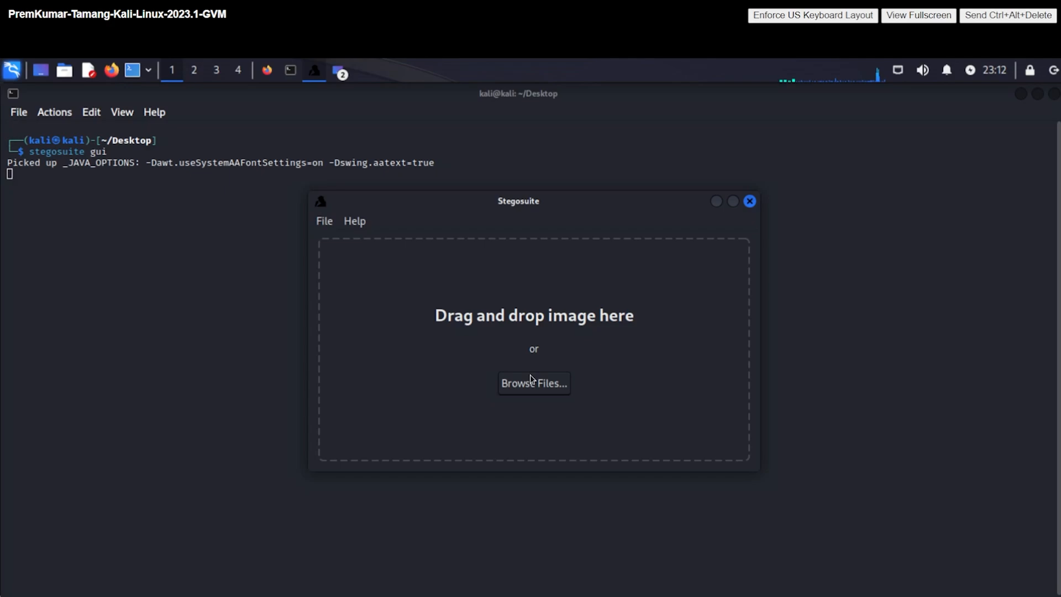
- Browse to the Desktop folder and load kali-blue.jpg (180.2 kB) as the cover image
click(541, 385)
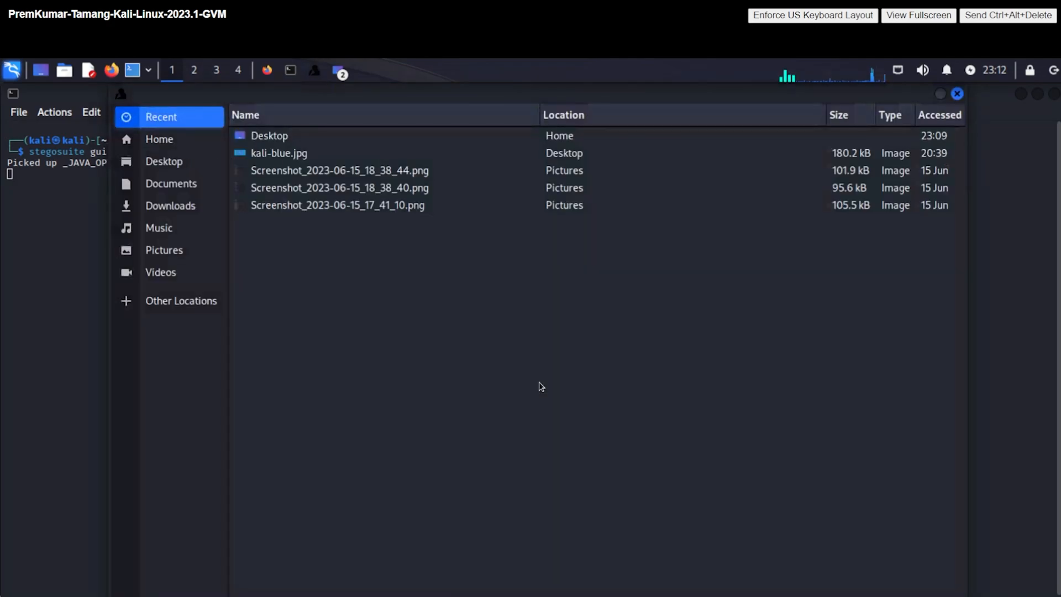
click(178, 166)
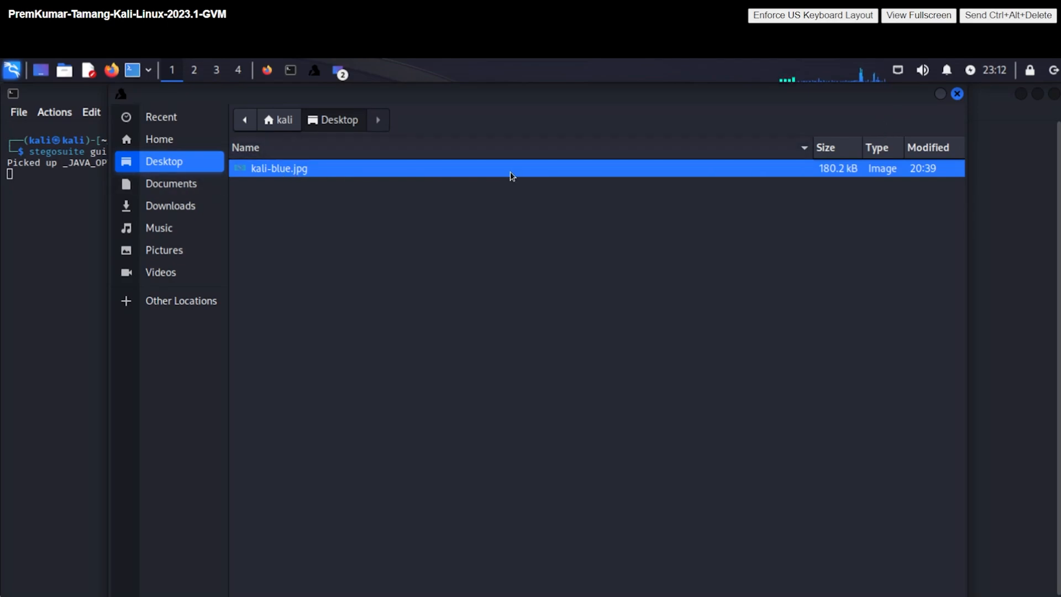
double_click(337, 169)
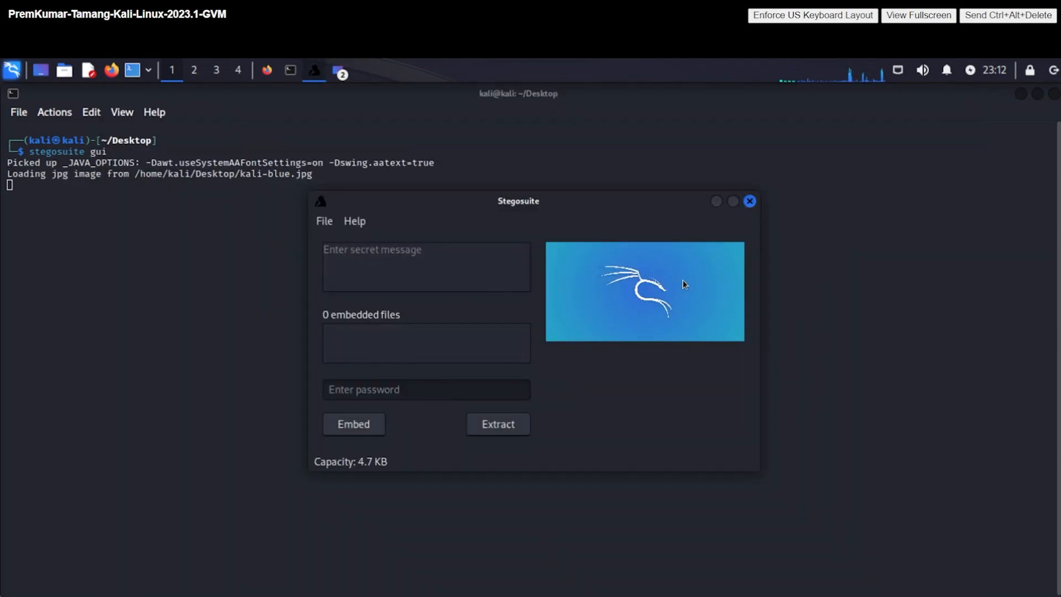
- Type the secret message 'COMP552 Introduction to Cyber Security, 02, Stegosuite', correcting typos along the way
click(447, 266)
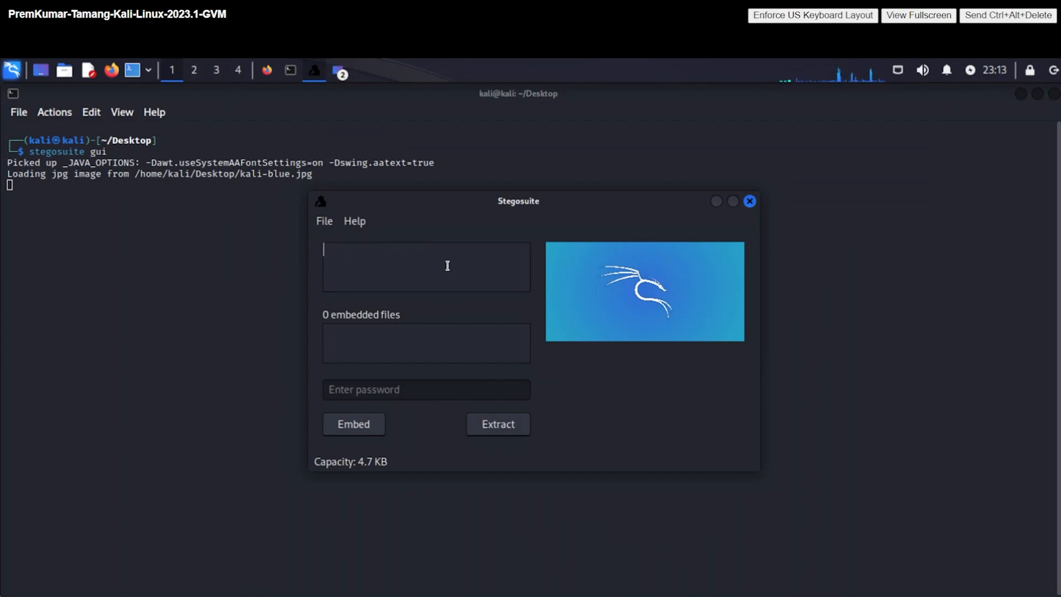
text(COMP552)
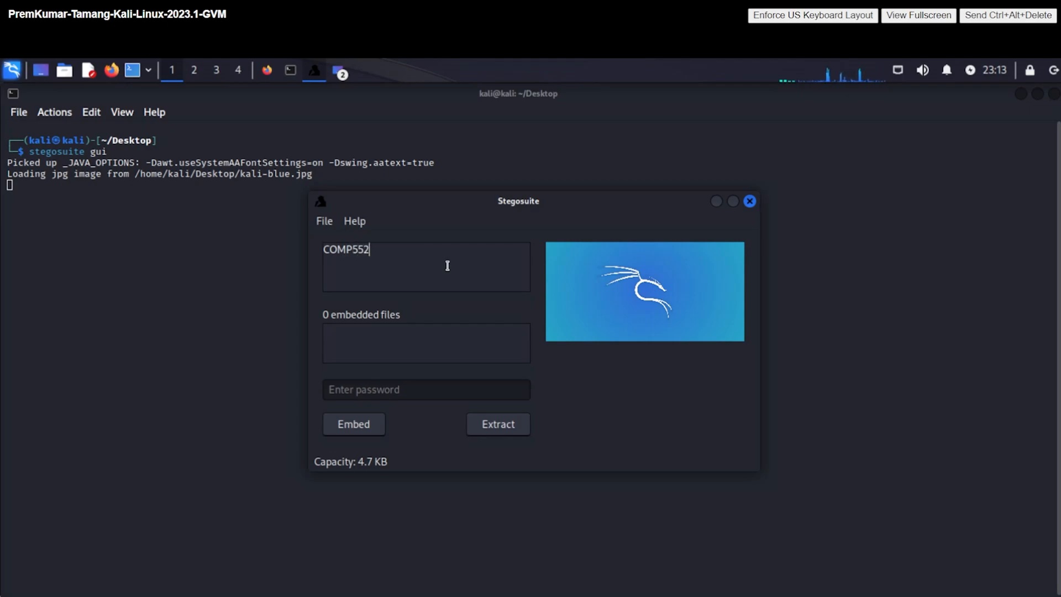
text(, Introduc)
key(BackSpace)
key(BackSpace)
key(BackSpace)
key(BackSpace)
text(Introduction to c)
key(BackSpace)
text(Cyber s)
key(BackSpace)
text(SEcur)
key(BackSpace)
key(BackSpace)
text(ecurity)
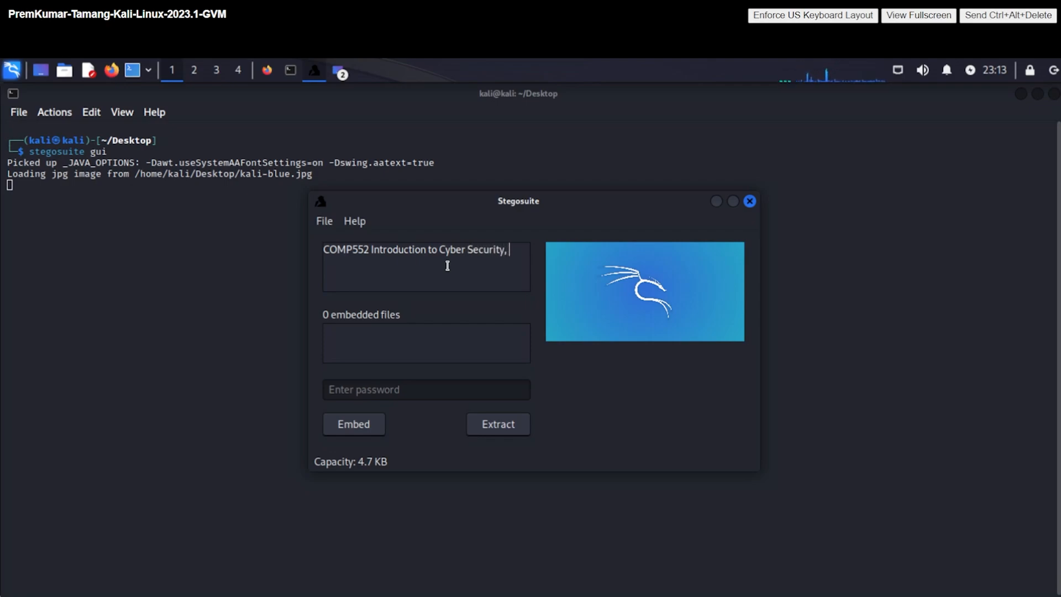
text(, 02, Stegosuite.)
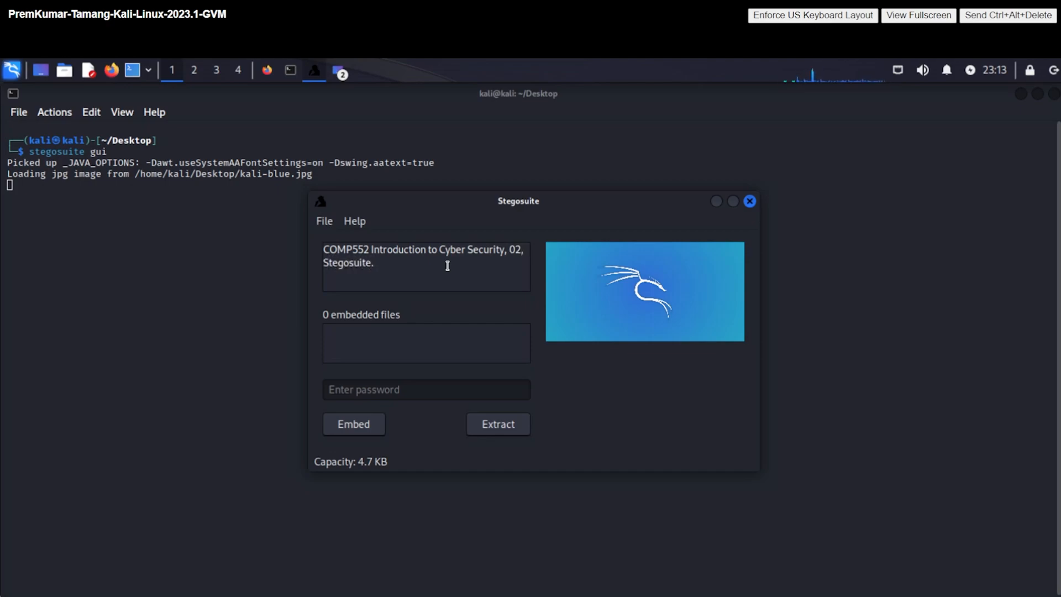
- Add premkumar.part3.txt (94 B) from the Desktop to the embedded files list
right_click(467, 338)
click(478, 353)
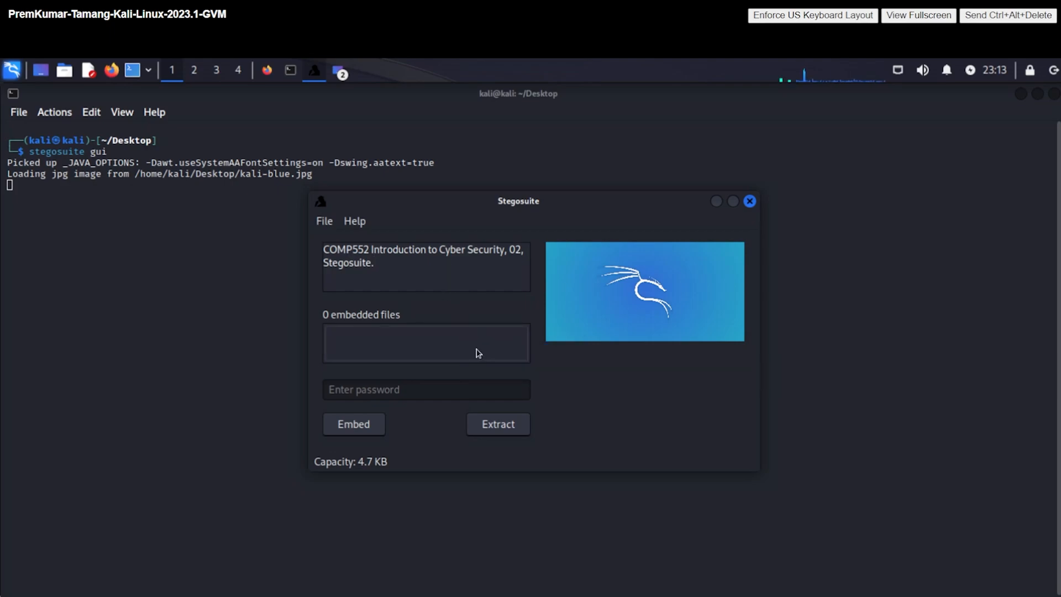
right_click(430, 349)
click(446, 374)
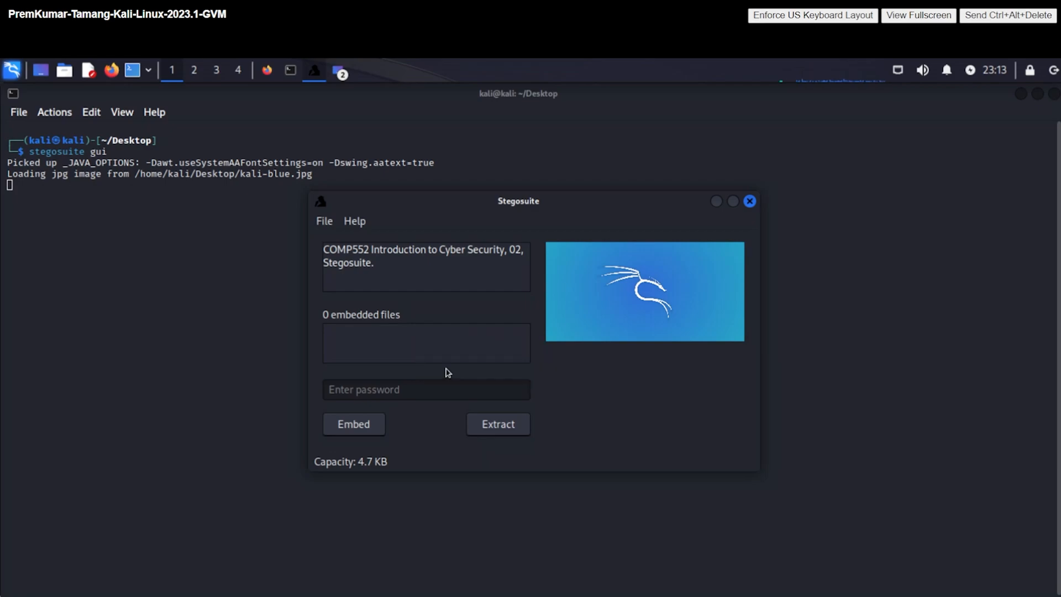
click(270, 155)
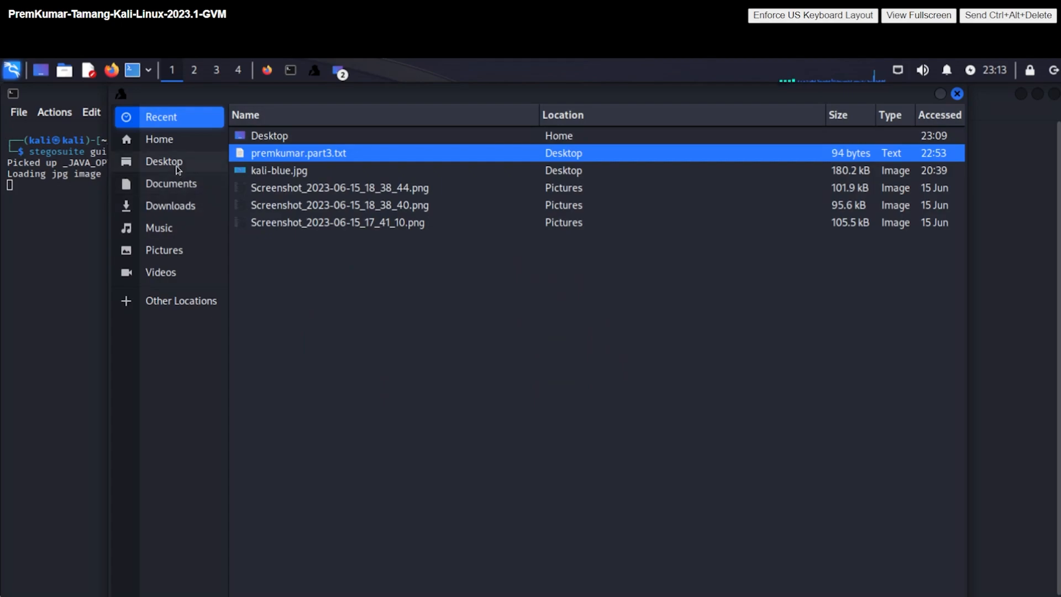
click(199, 162)
click(302, 188)
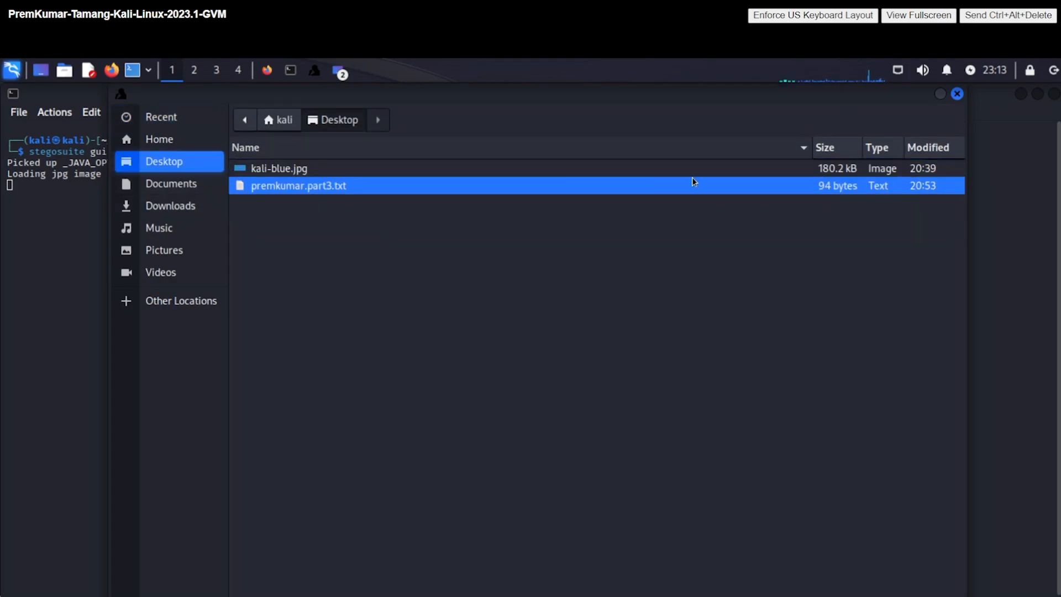
double_click(725, 191)
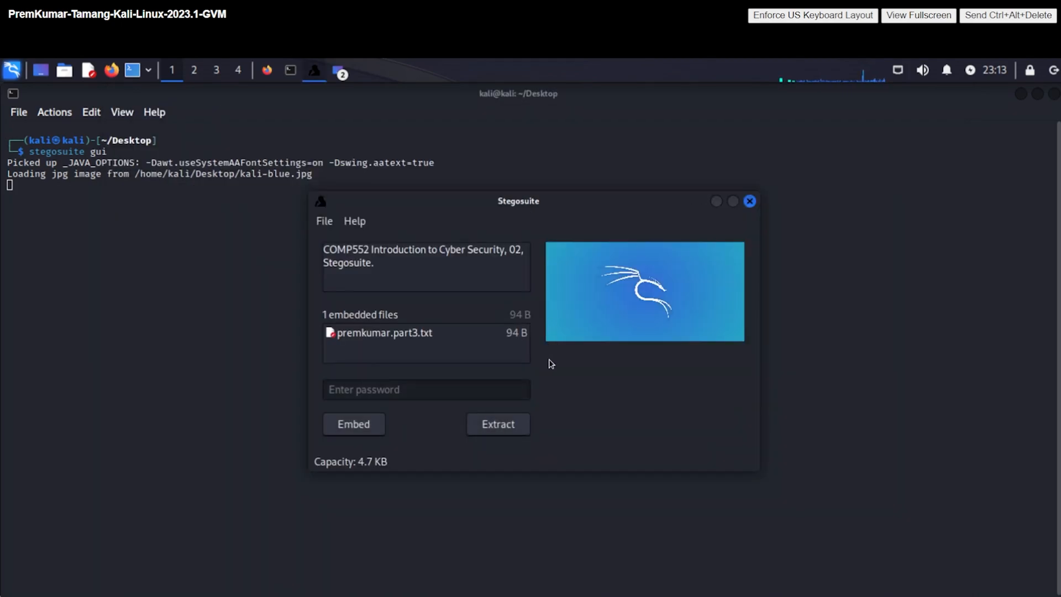
- Enter a password and embed the message and file, saving kali-blue_embed.jpg
click(422, 390)
text(test)
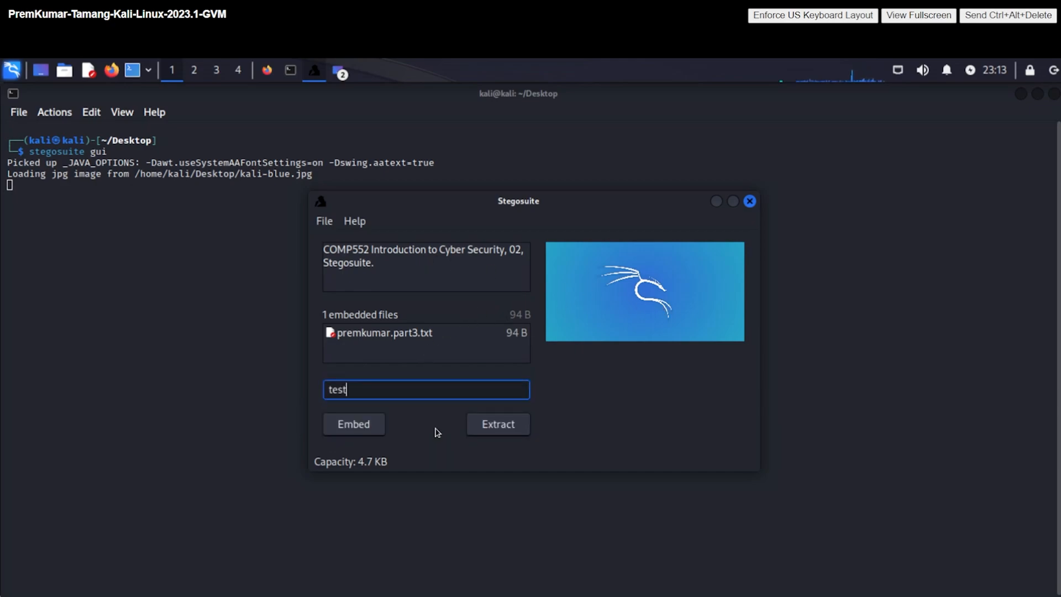
click(365, 432)
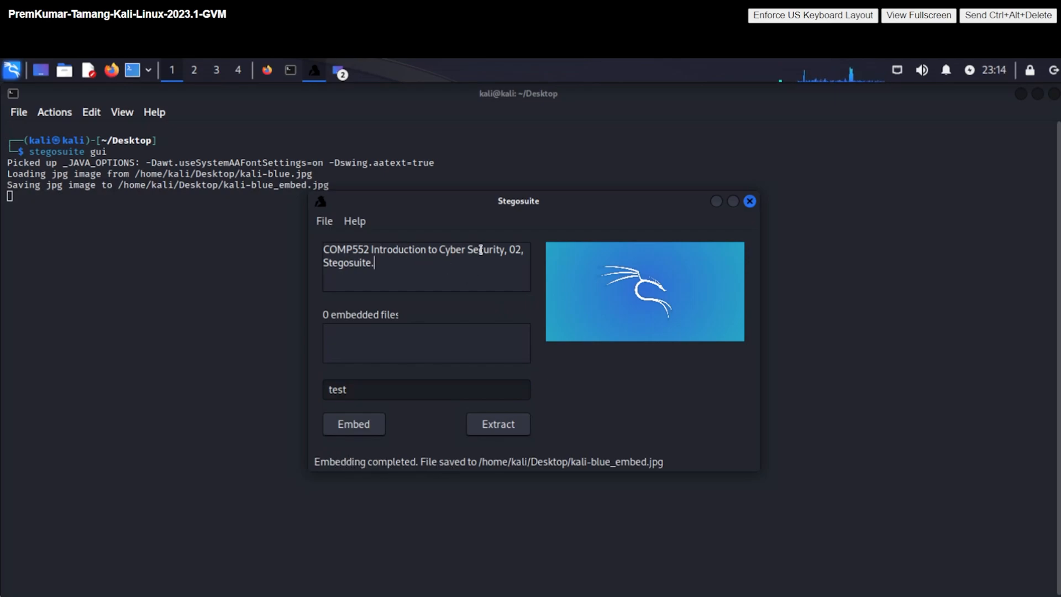
- Open kali-blue_embed.jpg in Image Viewer from the Desktop file manager window
click(347, 71)
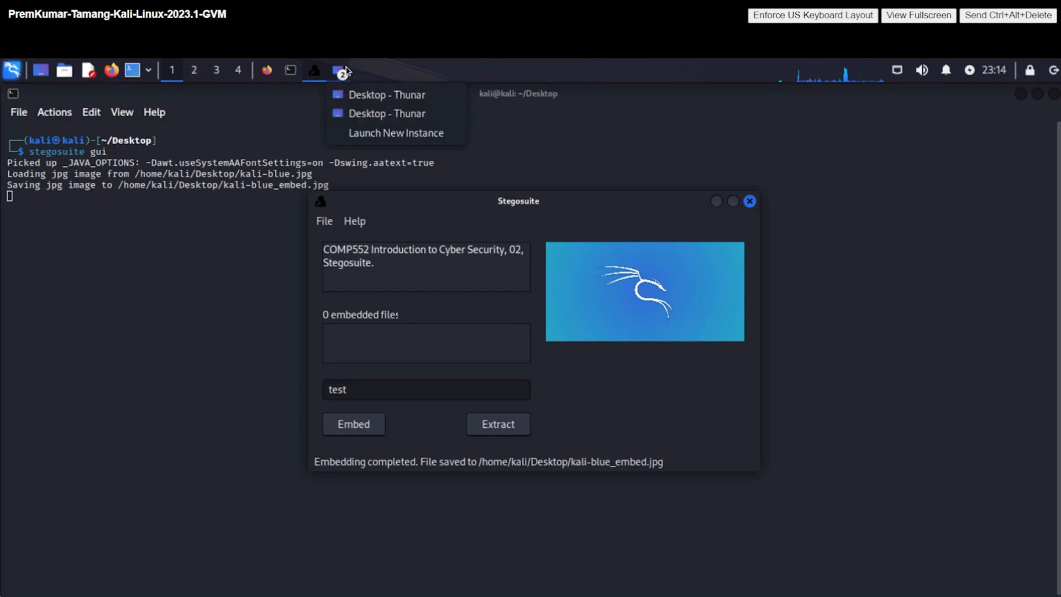
click(364, 95)
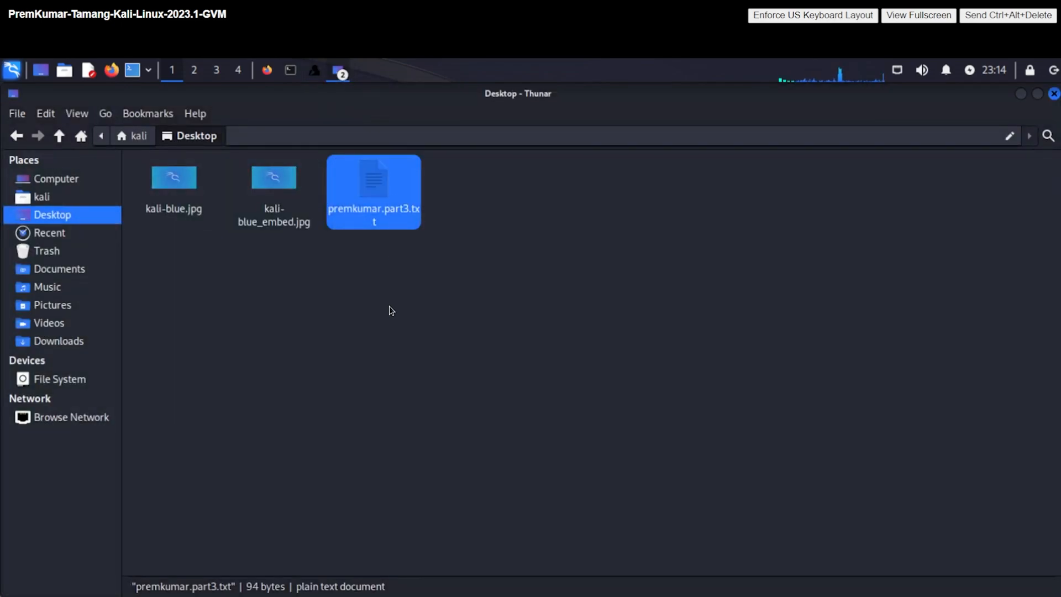
click(323, 236)
double_click(310, 228)
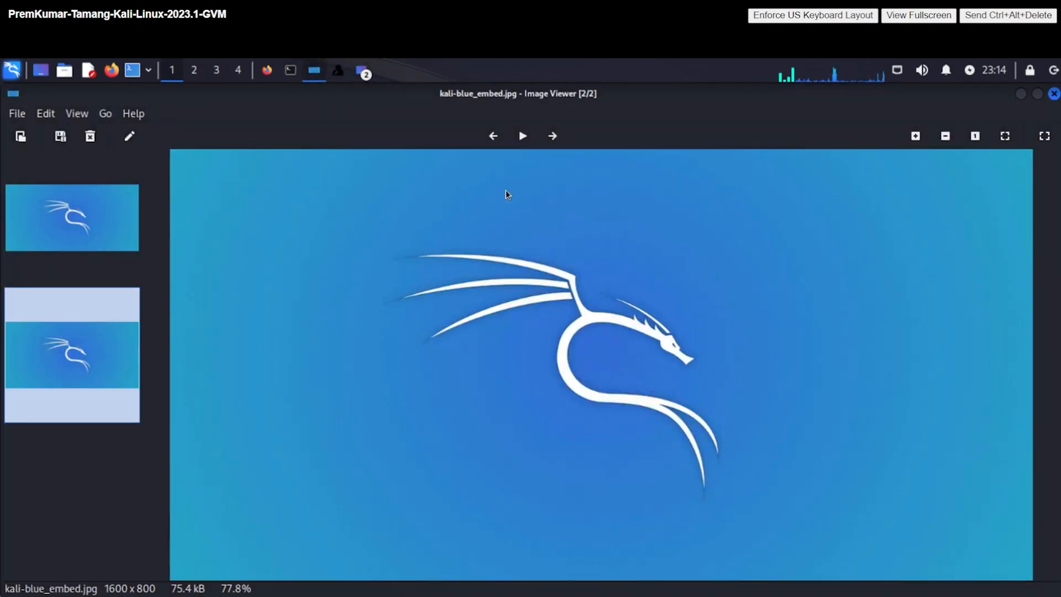
- View the original kali-blue.jpg, then reopen kali-blue_embed.jpg to compare them
click(1054, 94)
double_click(178, 194)
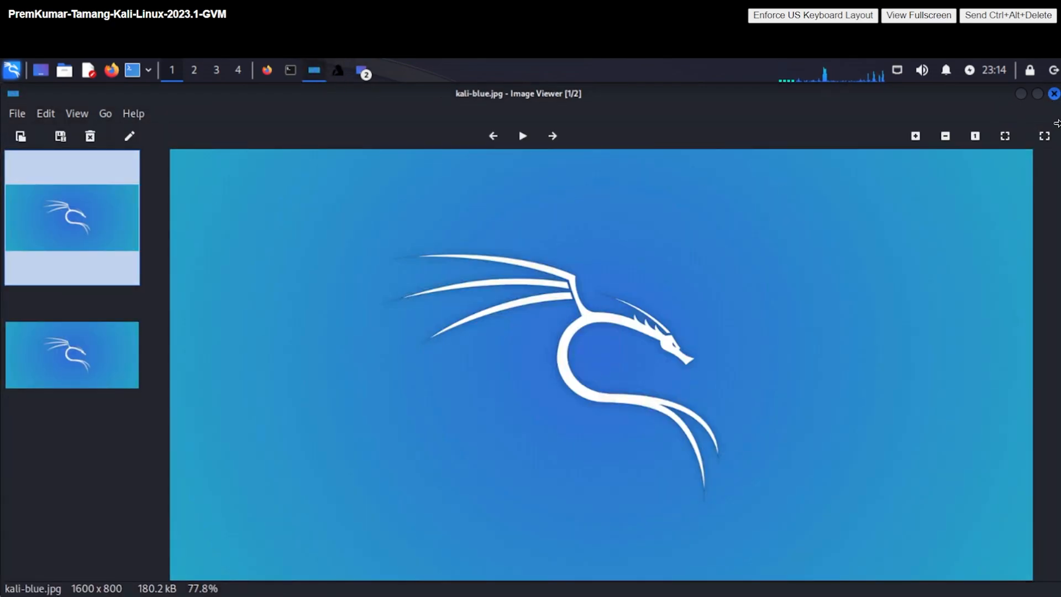
click(1054, 93)
double_click(287, 212)
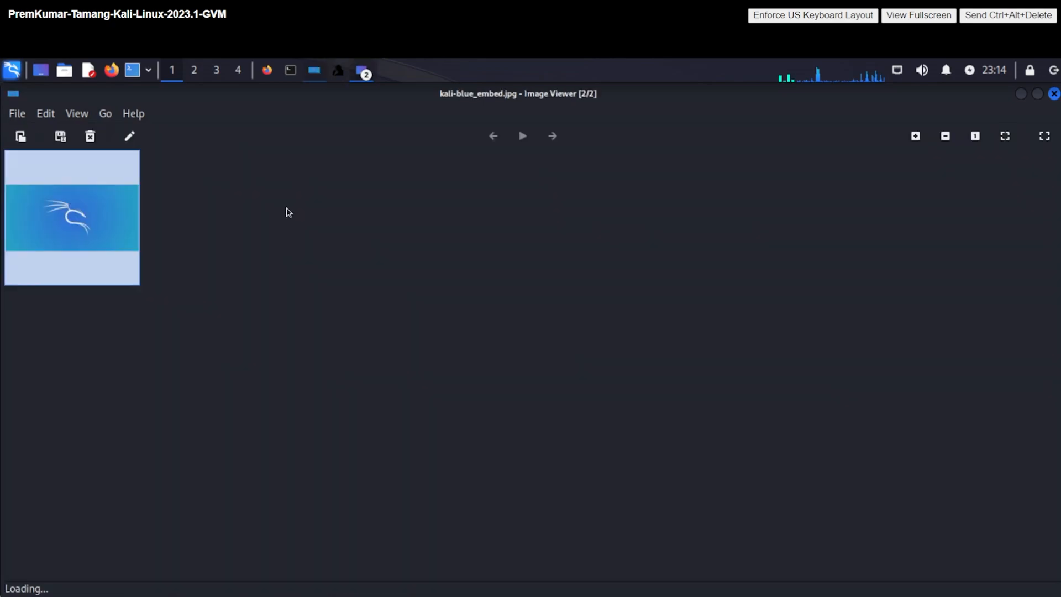
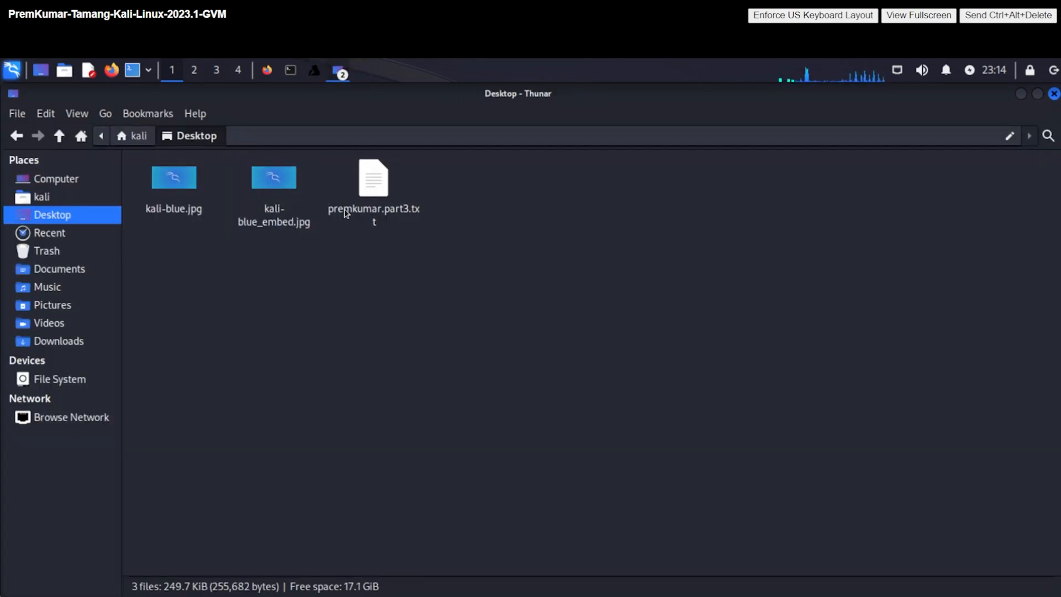
- Permanently delete premkumar.part3.txt from the Desktop, confirming the Shift+Delete prompt
click(353, 204)
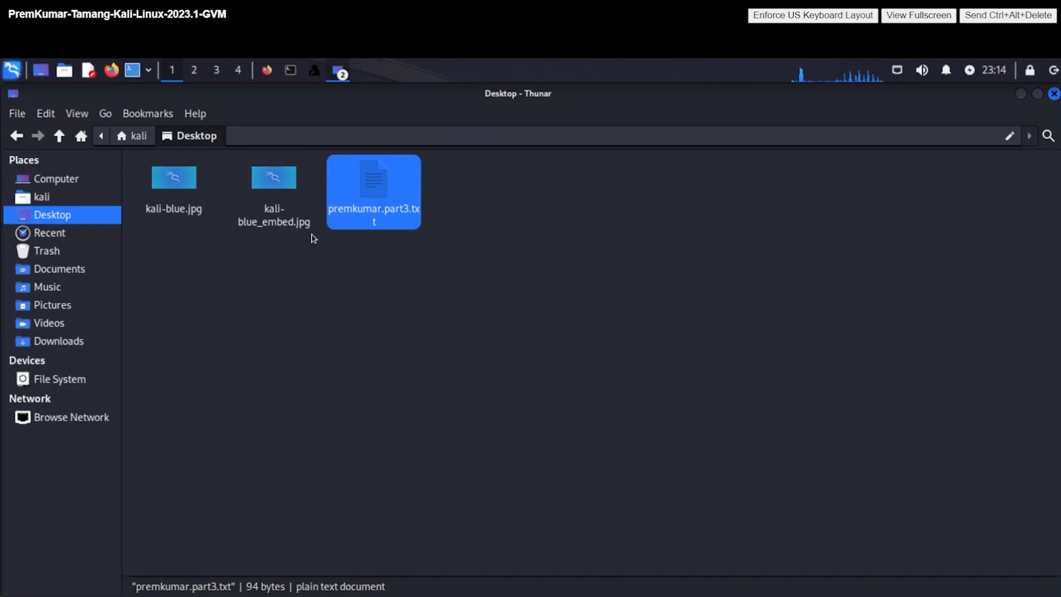
key(shift+Delete)
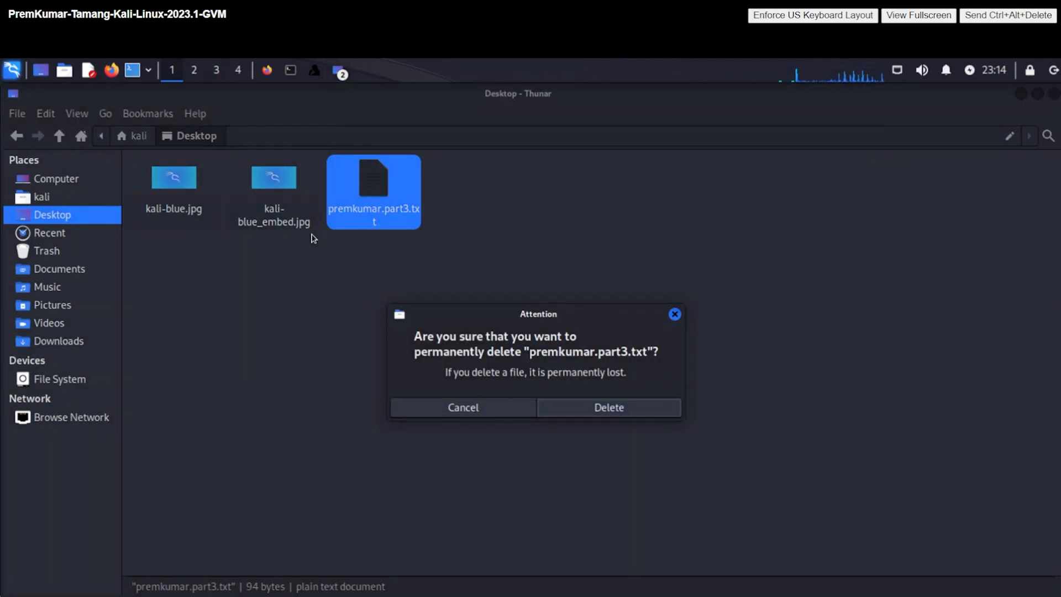
click(549, 406)
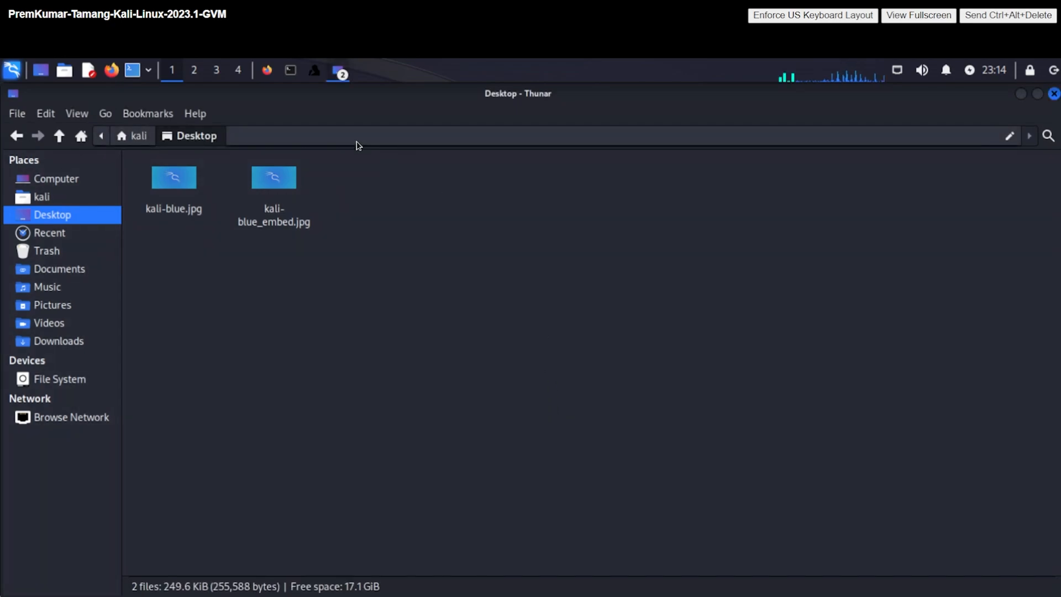
- Close the earlier Stegosuite session that still shows the old secret message
click(297, 77)
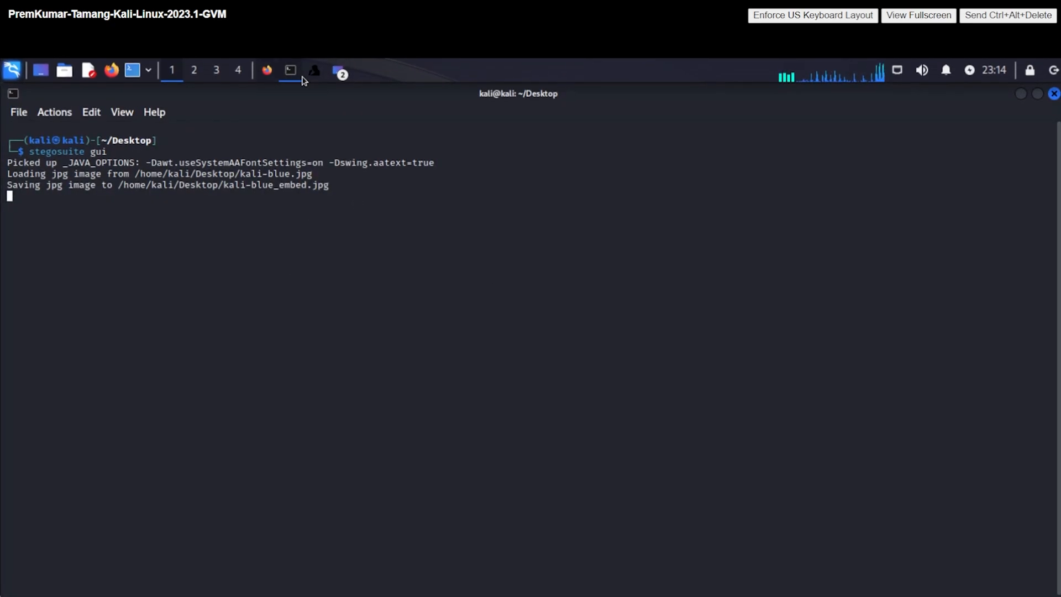
click(314, 75)
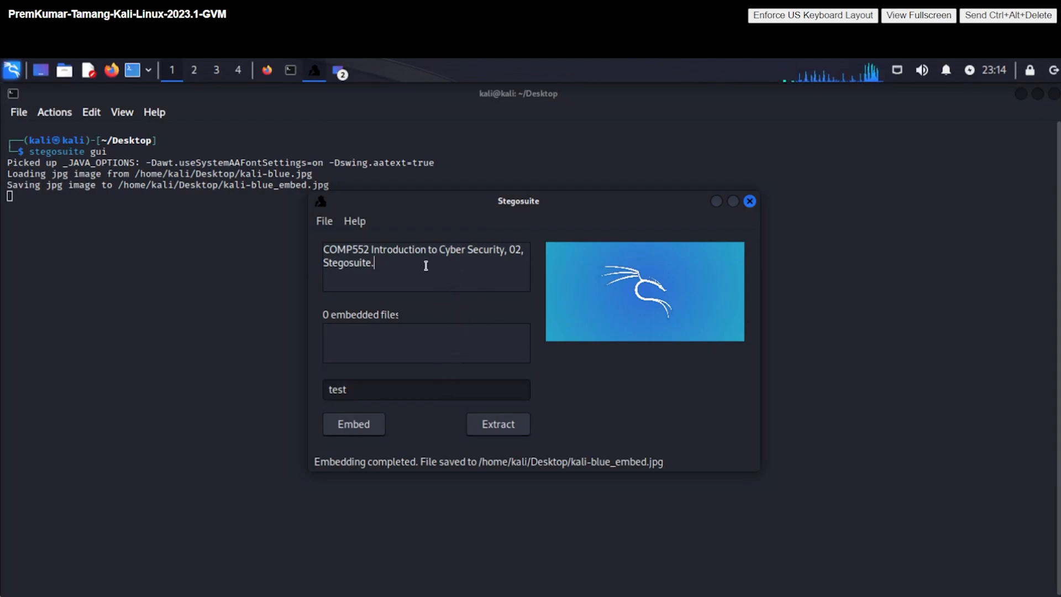
drag(375, 263, 329, 263)
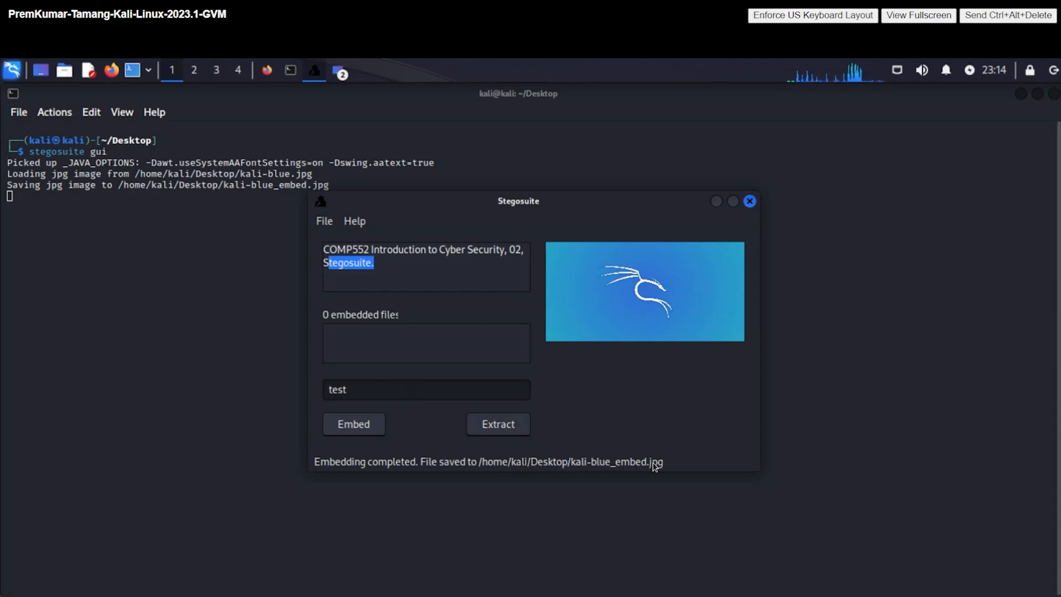
click(750, 202)
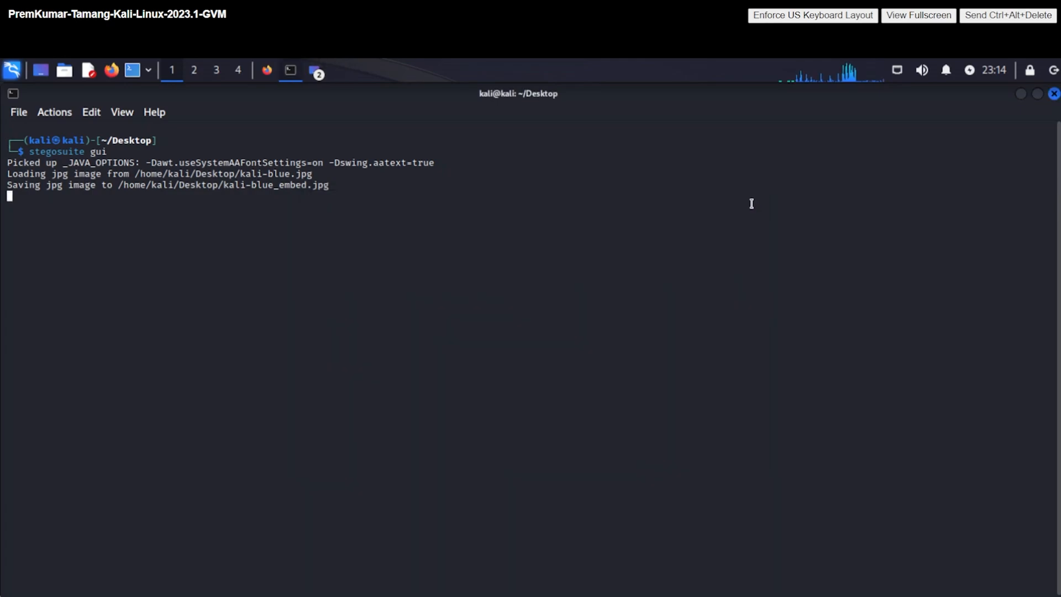
- Clear the terminal, list the Desktop files, and relaunch Stegosuite with 'stegosuite gui'
text(clear)
key(Return)
text(ls)
key(Return)
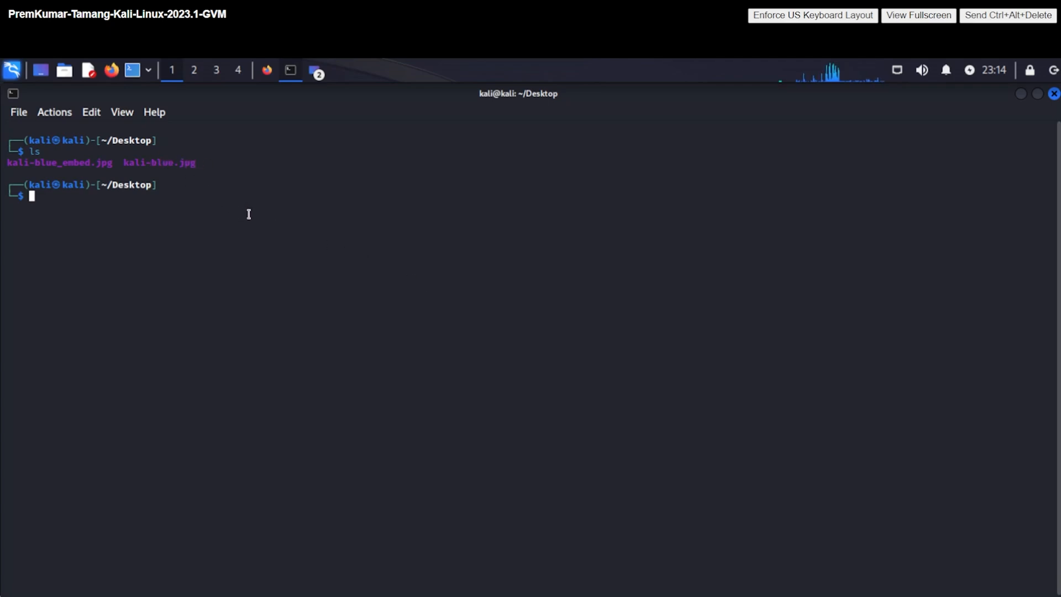
text(stegosuite gui)
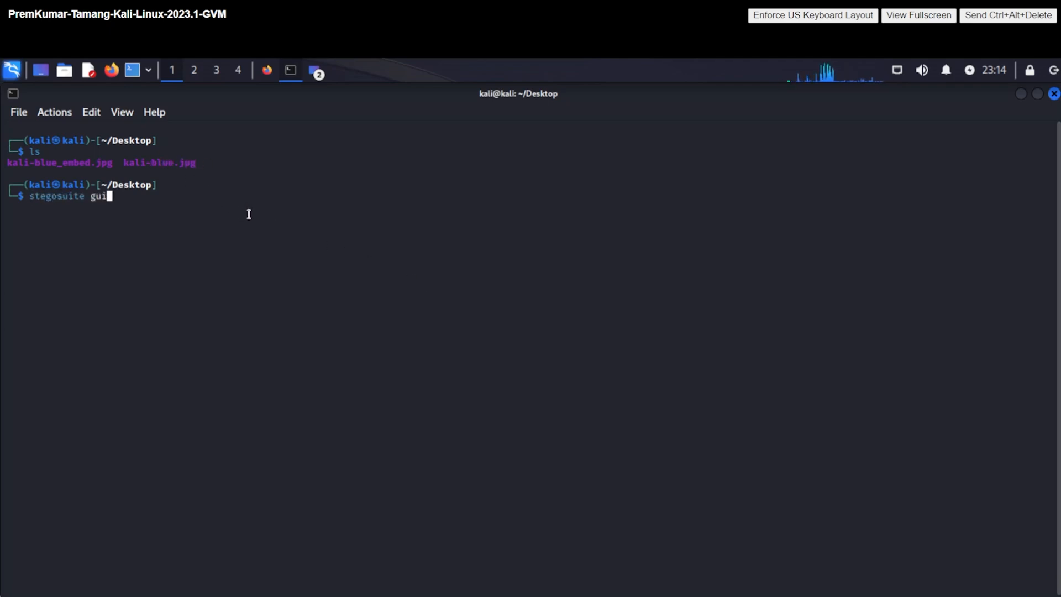
key(Return)
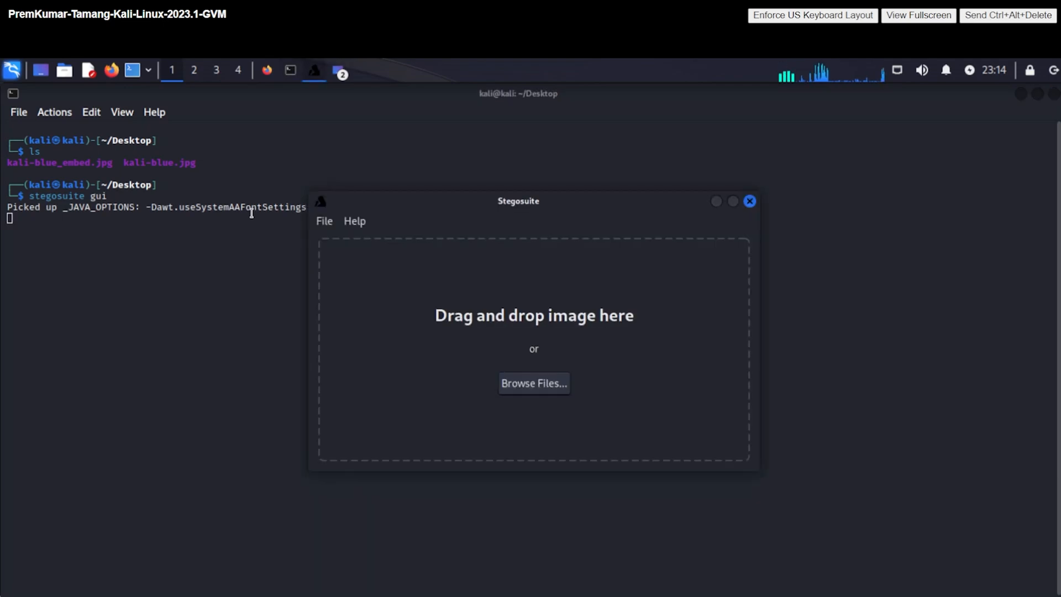
- Load kali-blue_embed.jpg from the Desktop into Stegosuite, showing its 4.6 KB capacity
click(535, 384)
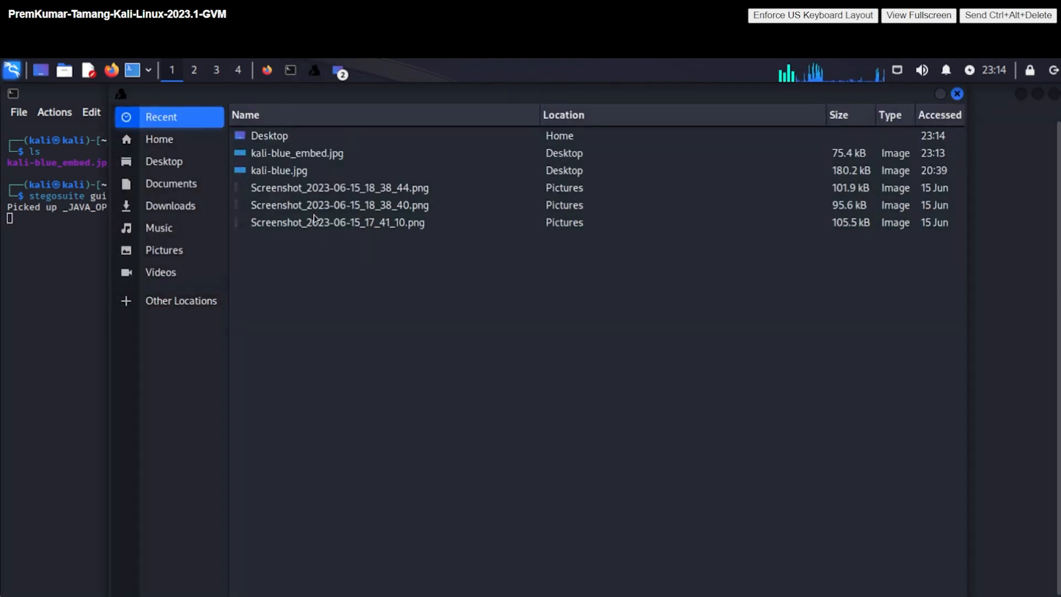
click(189, 168)
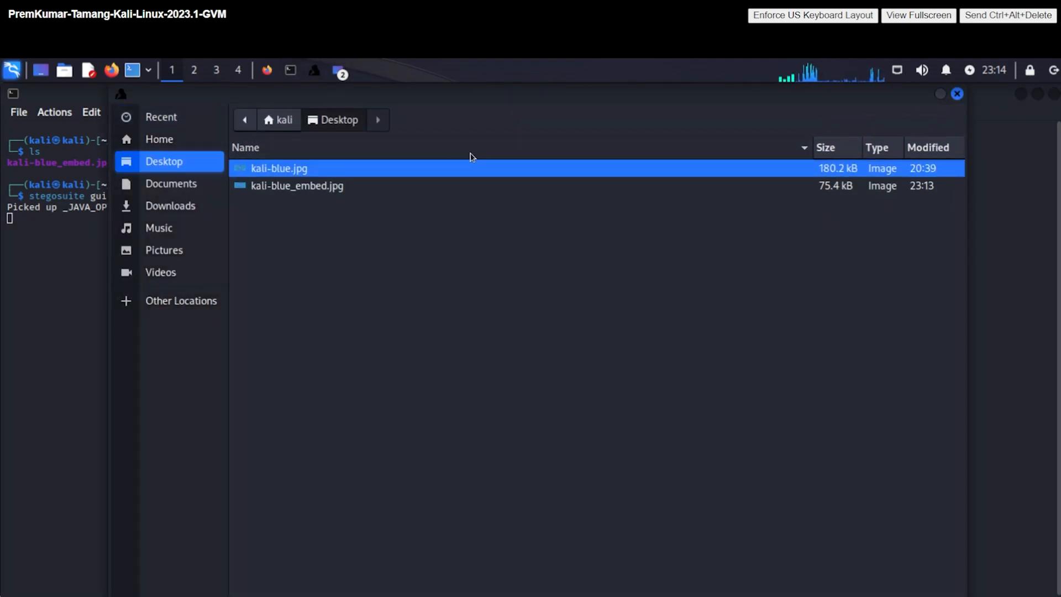
click(393, 187)
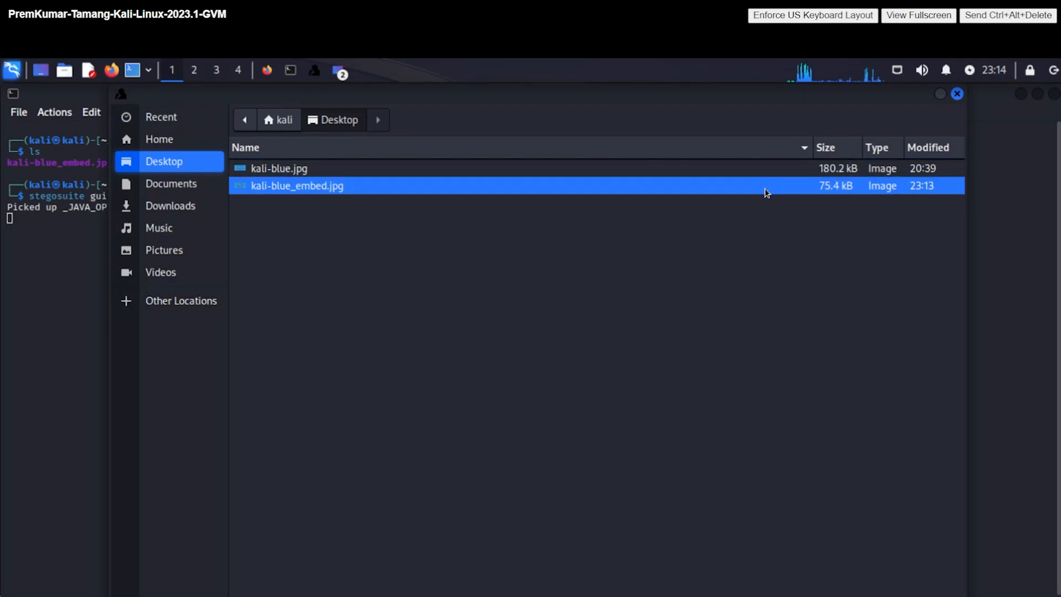
double_click(690, 191)
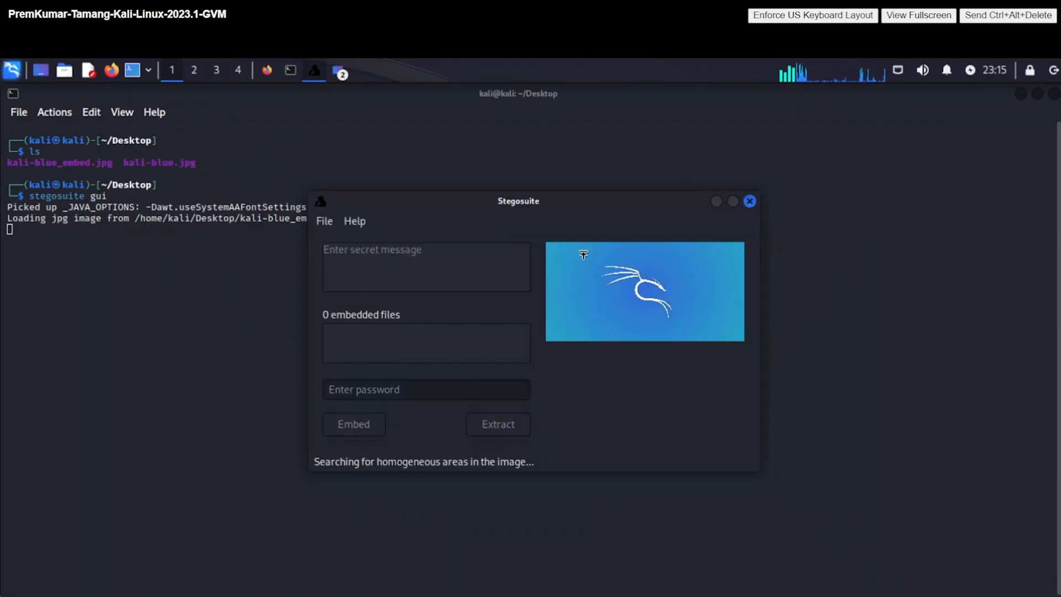
click(447, 265)
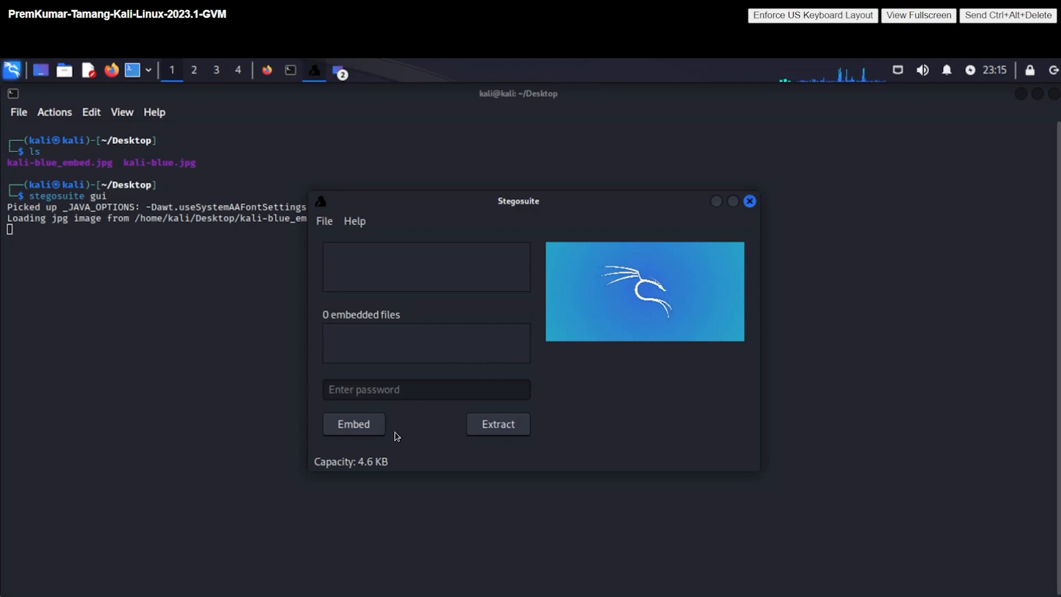
- Enter the password, extract the COMP552 message and premkumar.part3.txt, then close Stegosuite
click(386, 386)
text(test)
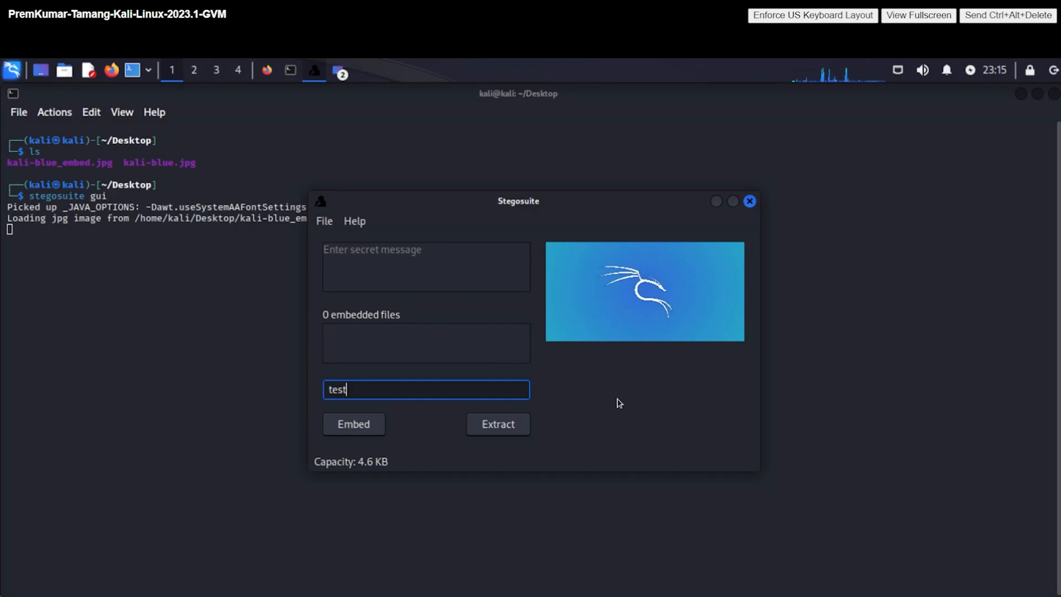
click(509, 427)
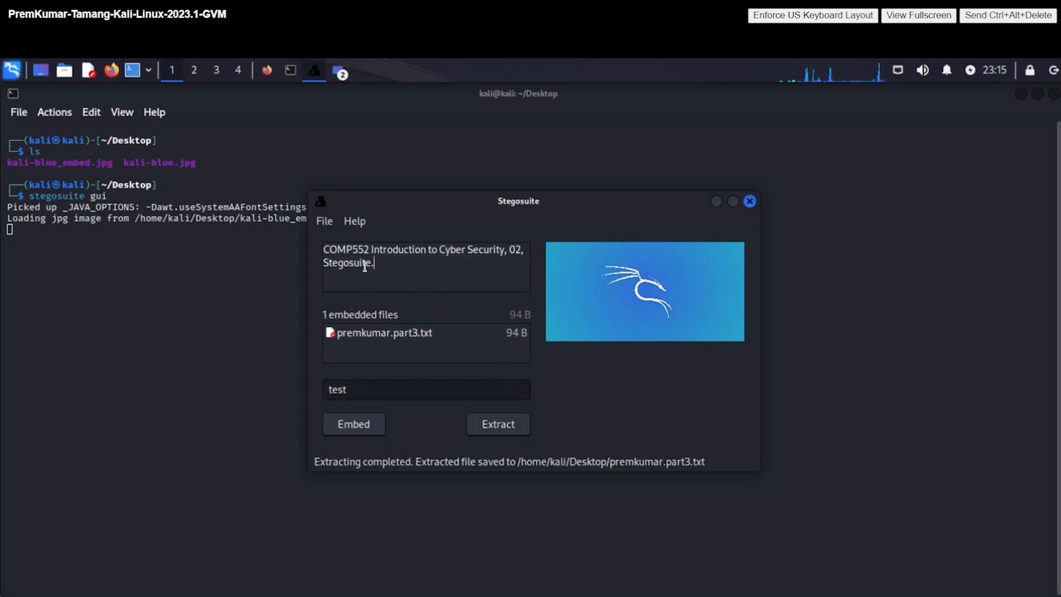
drag(374, 264, 324, 250)
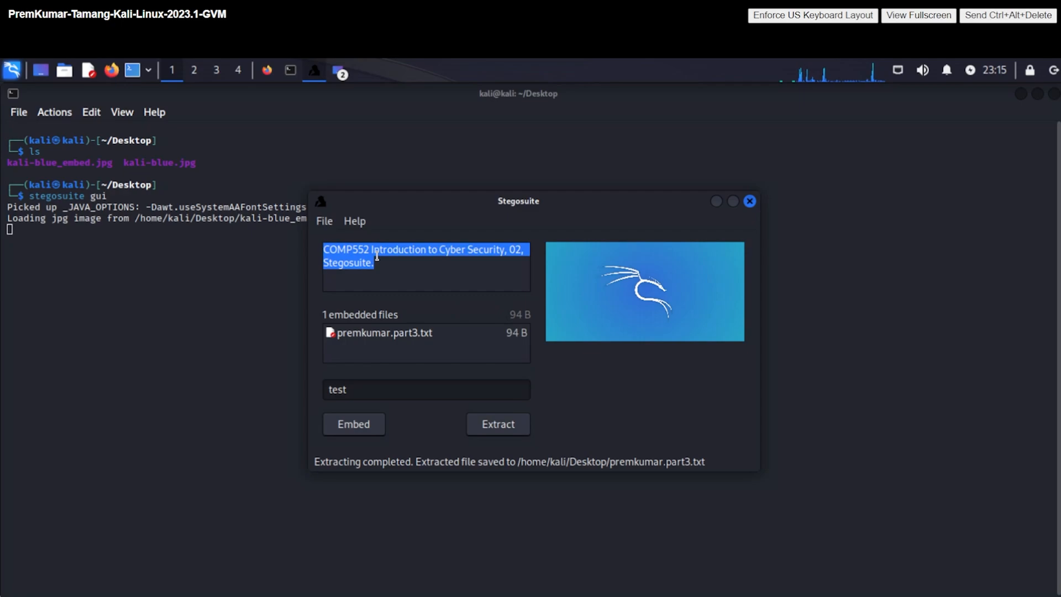
click(437, 253)
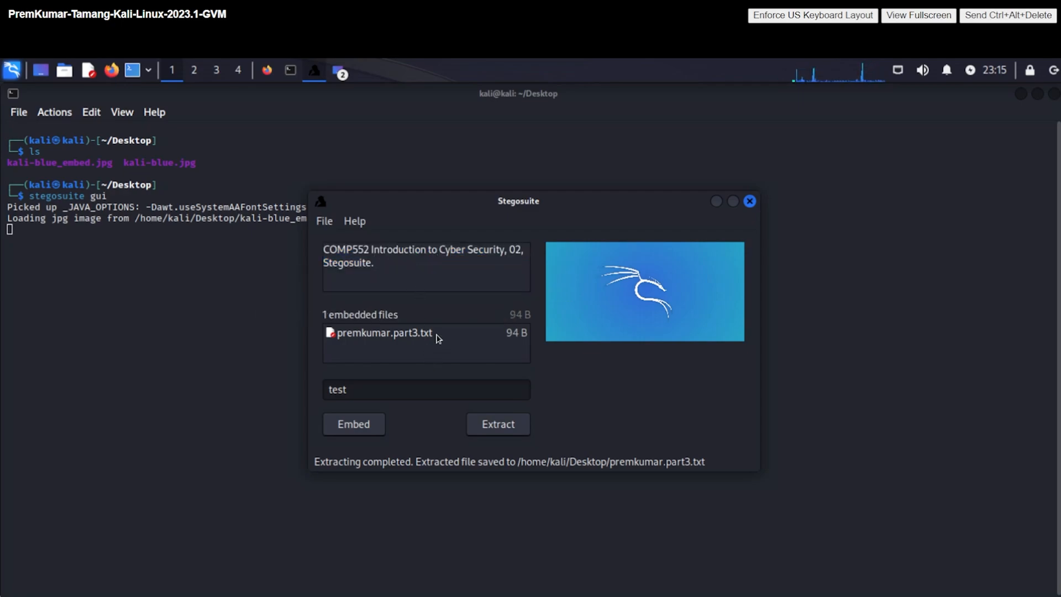
click(749, 201)
- List the Desktop to confirm premkumar.part3.txt returned, then cat it to print its COMP552 contents
text(ls)
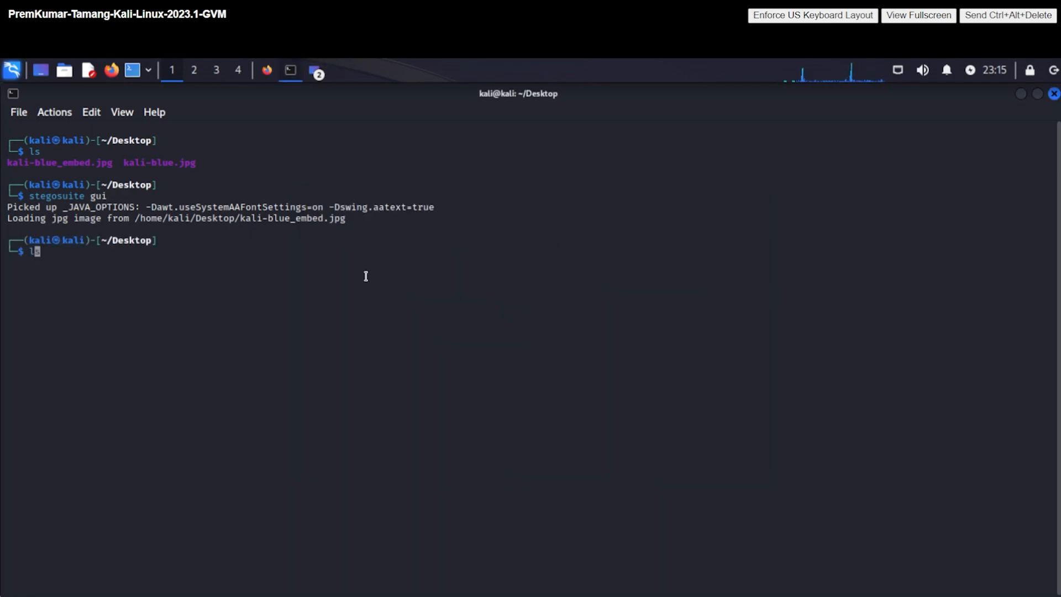
key(Return)
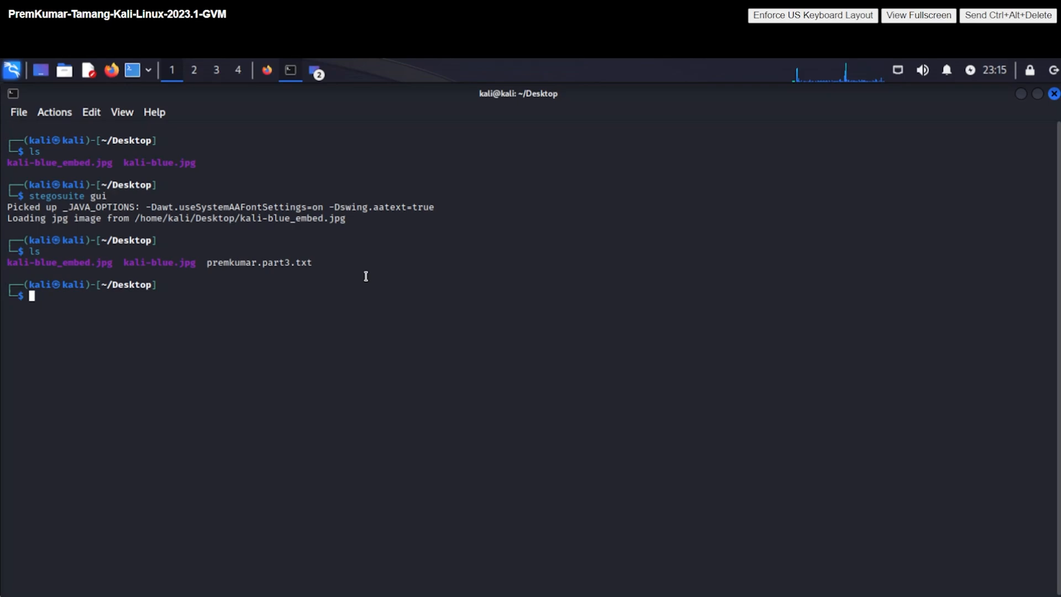
double_click(286, 264)
key(ctrl+c)
click(372, 316)
text(cat)
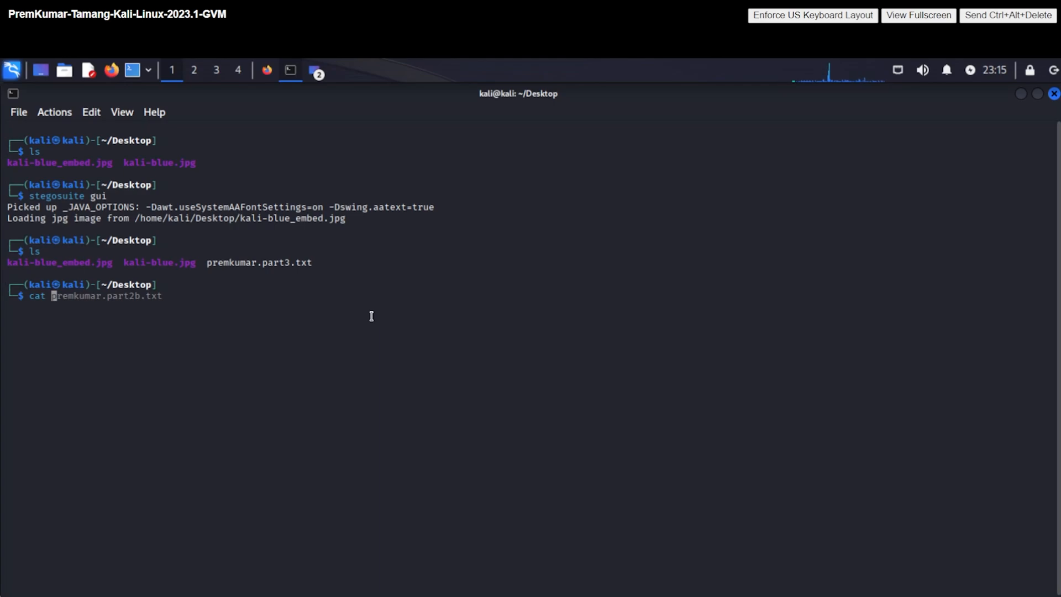
middle_click(372, 316)
key(Return)
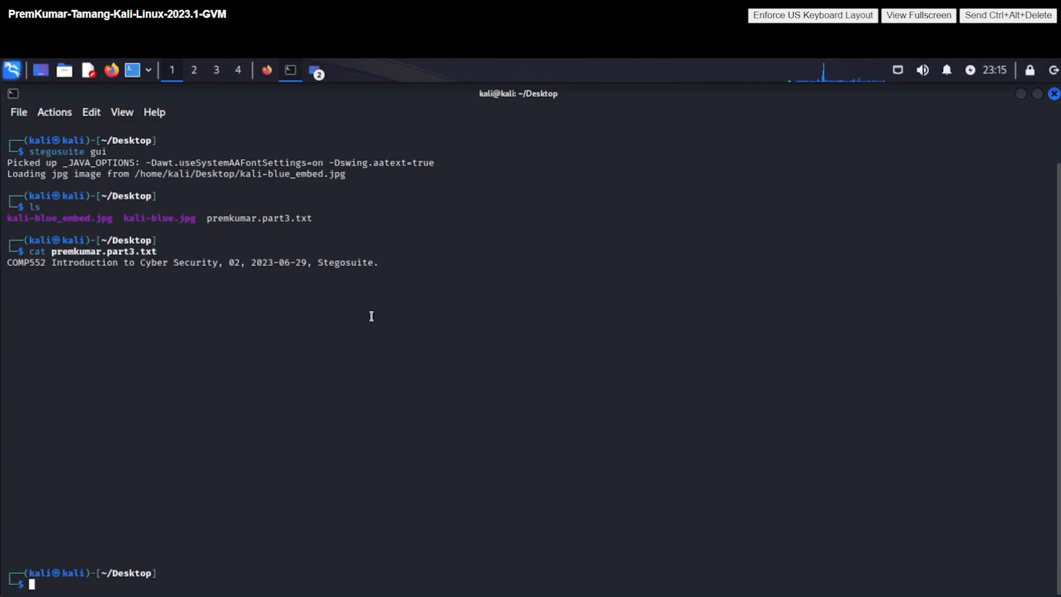